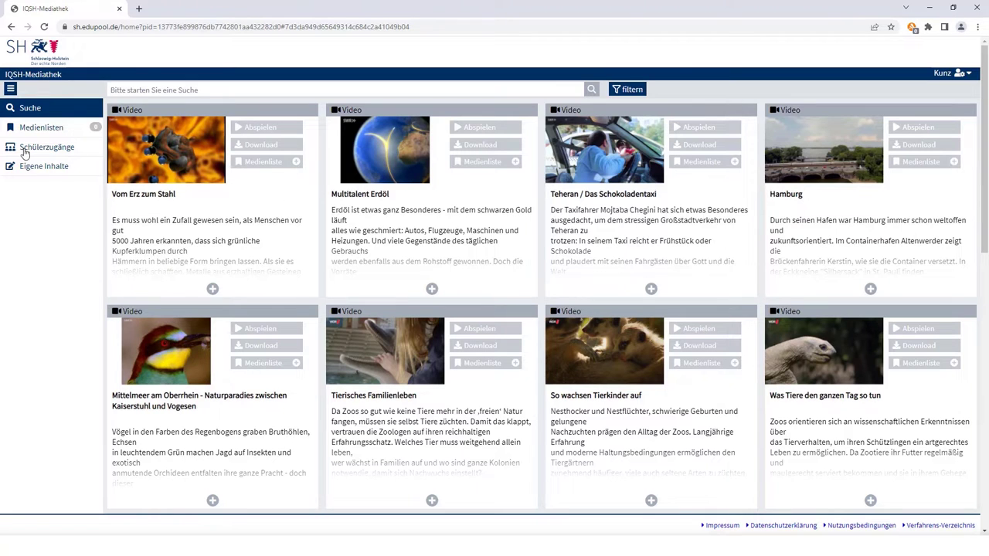
Start a new H5P interaction of the type Mark the Words and title it "Lateinische Vergangenheitstempora".
click(44, 167)
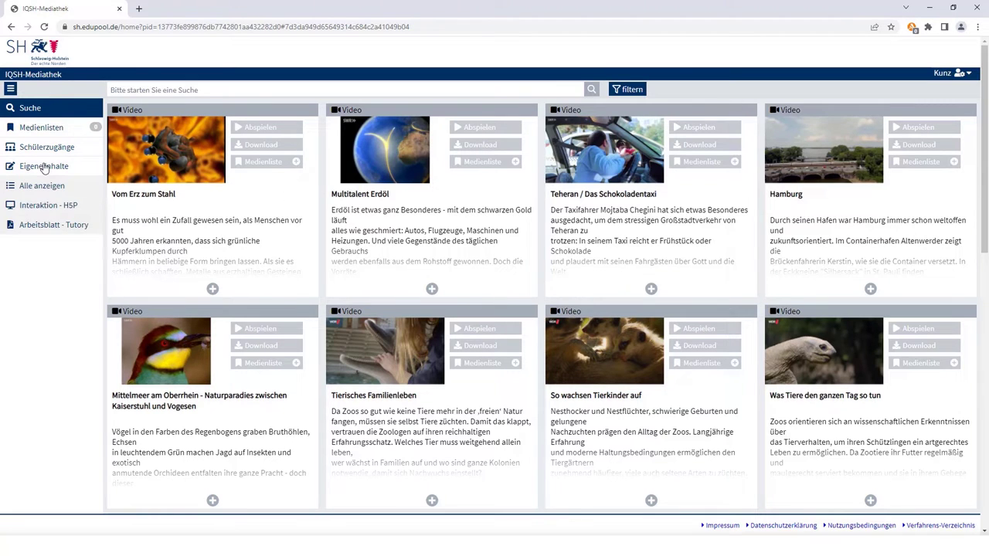
click(48, 205)
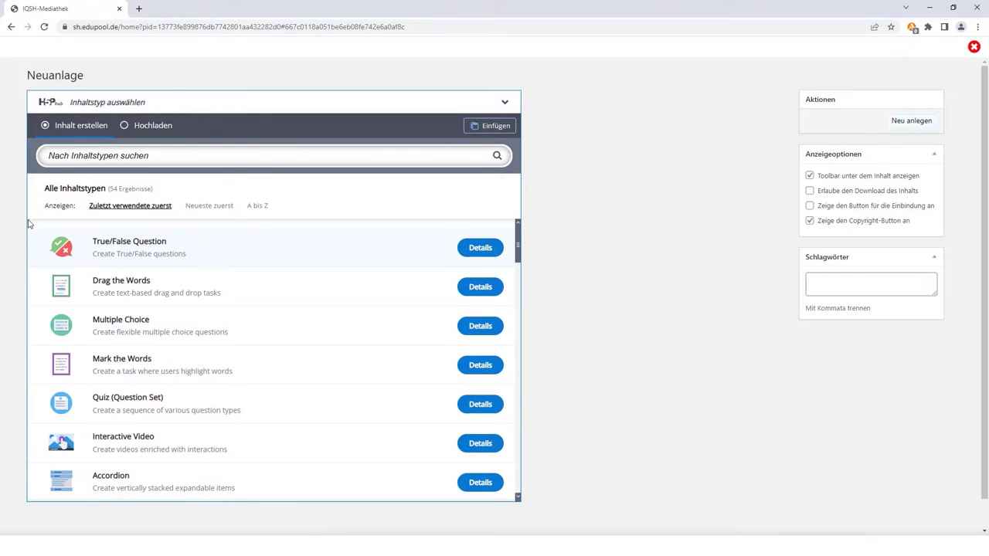
click(106, 376)
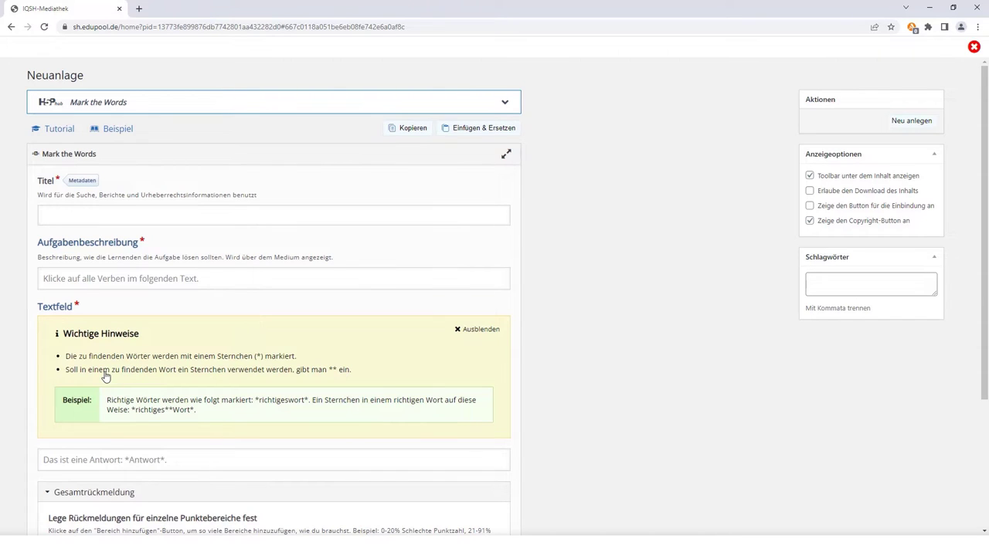
click(113, 219)
text(Lateinische)
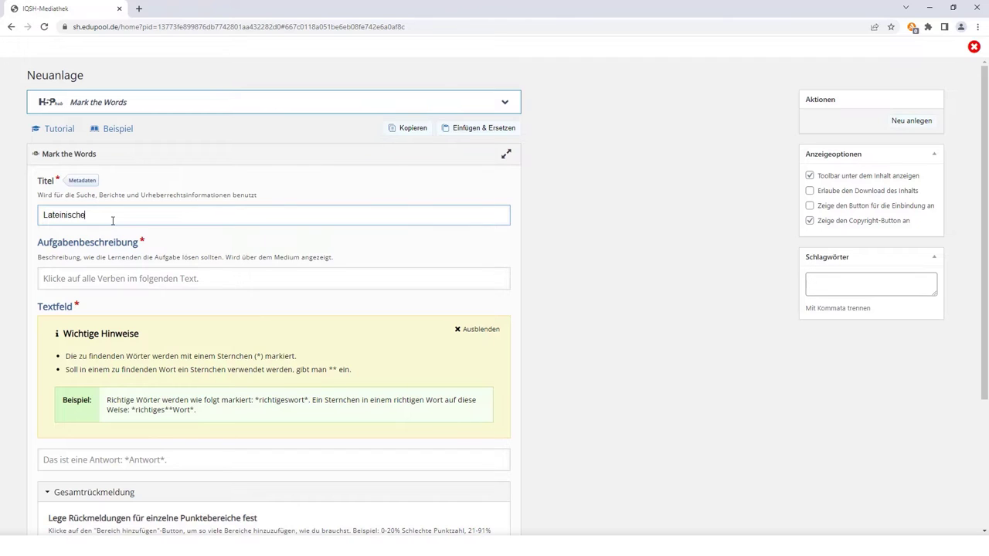
text( Vergangenheitstempora)
Enter the task description "Markiere alle lateinischen Wörter, die in einem Vergangenheitstempus gebildet wurden! Klicke dazu die jeweiligen Wörter an.".
click(114, 277)
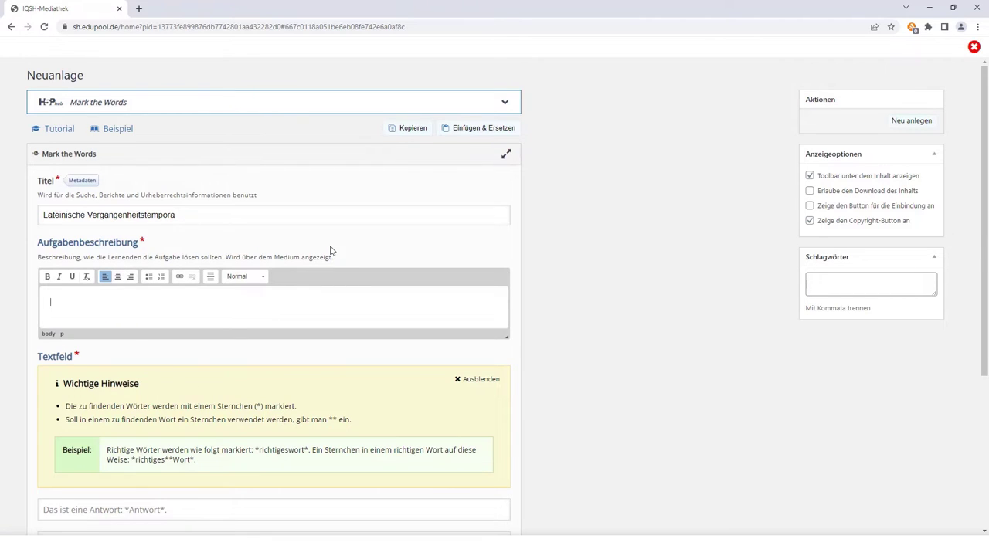
text(Markiere alle lateinischen Wörter, die in einem Vergangenheitstempus gebildet wurden)
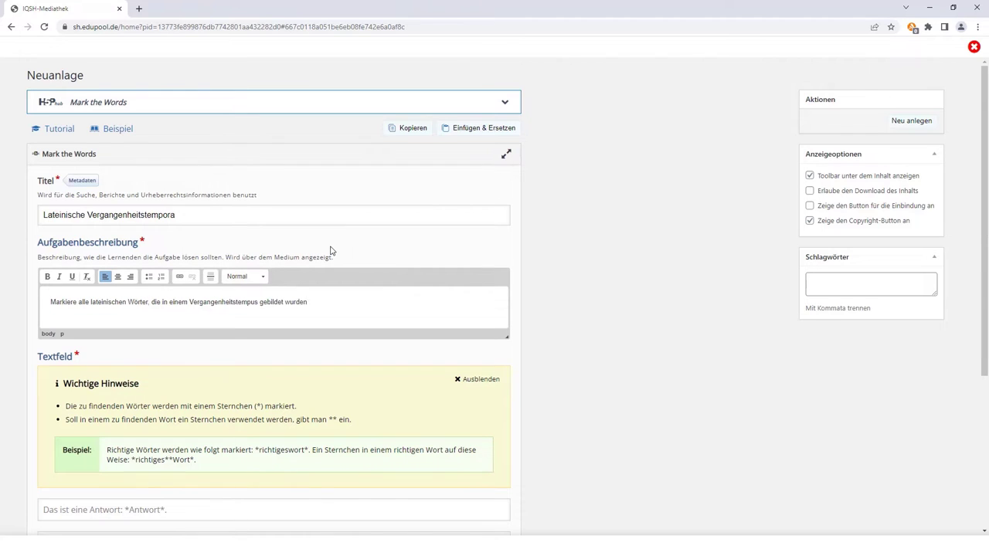
text(! Klicke dazu die jeweiligen Wörter an.)
Fill the exercise text with "*fuisse* – amatis – tenuero – *scribebat* – amittis – *mansi* – laedere – *narravisti* – restabis – capiar – *vicerant*".
drag(986, 255, 987, 399)
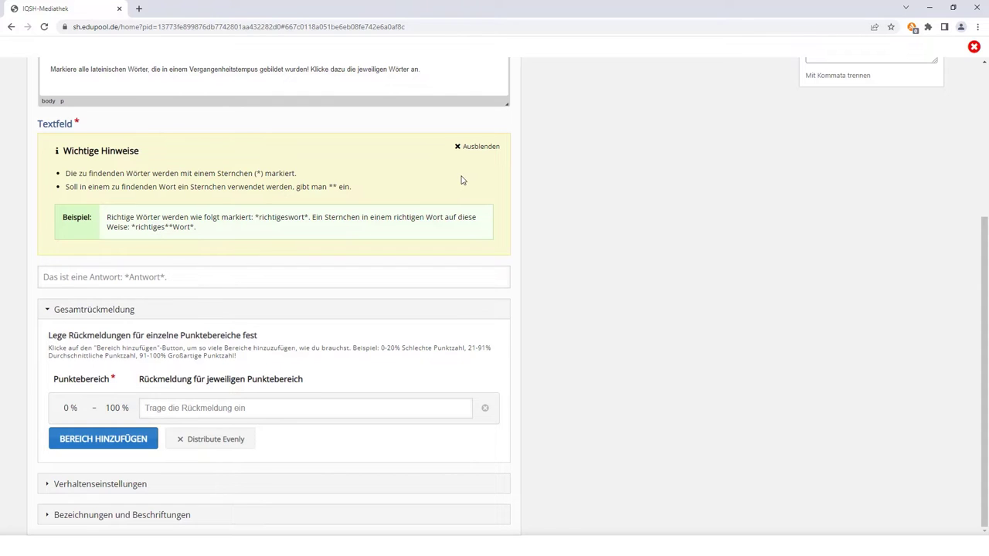
click(274, 277)
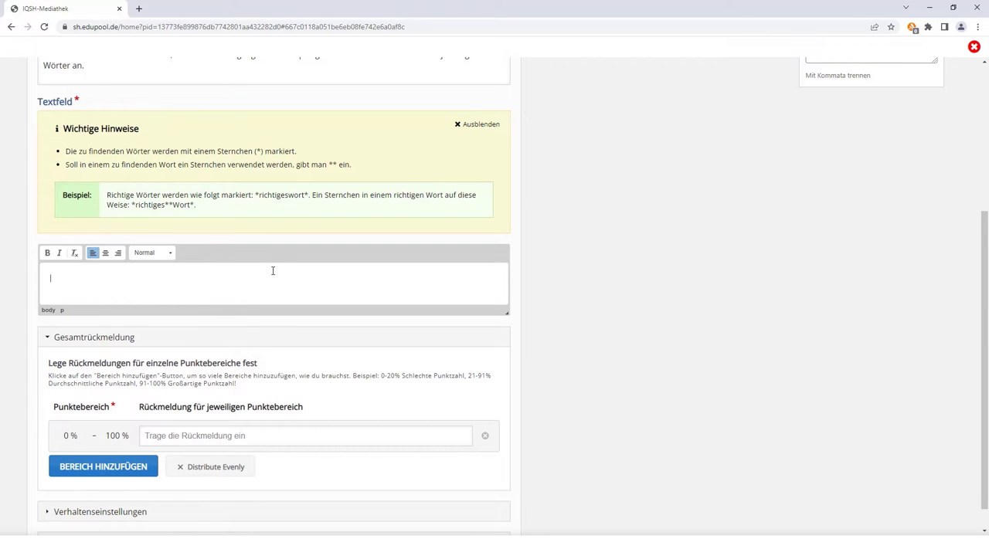
text(*fuisse* – amatis – tenuero – *scribebat* – amittis – *mansi* – laedere – *narravisti* – restabis – capiar – *vicerant*)
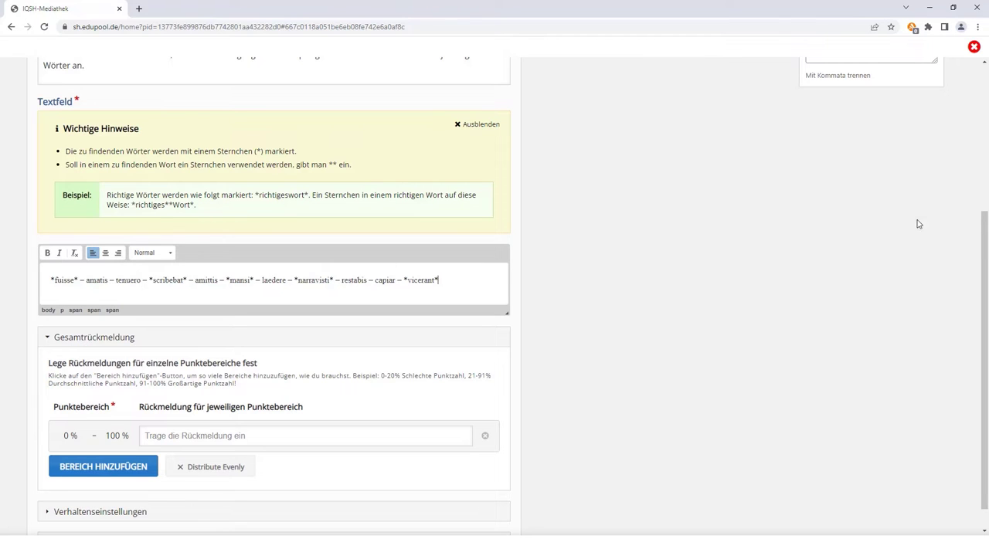
Add a feedback range up to 40 % with the message "Exercitatio artem parat: Übung macht den Meister! Bitte lerne weiter.".
scroll(988, 233, down, 1)
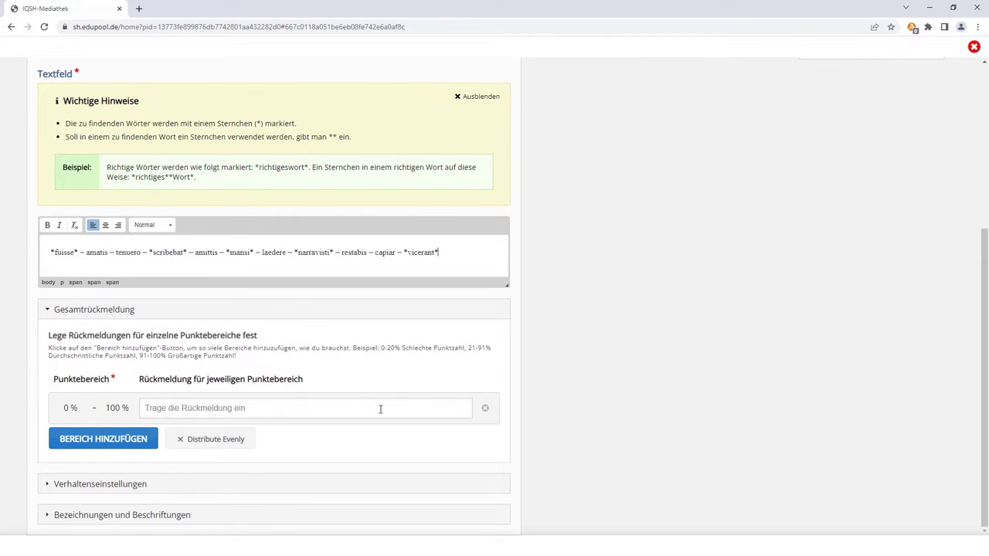
click(104, 439)
text(40)
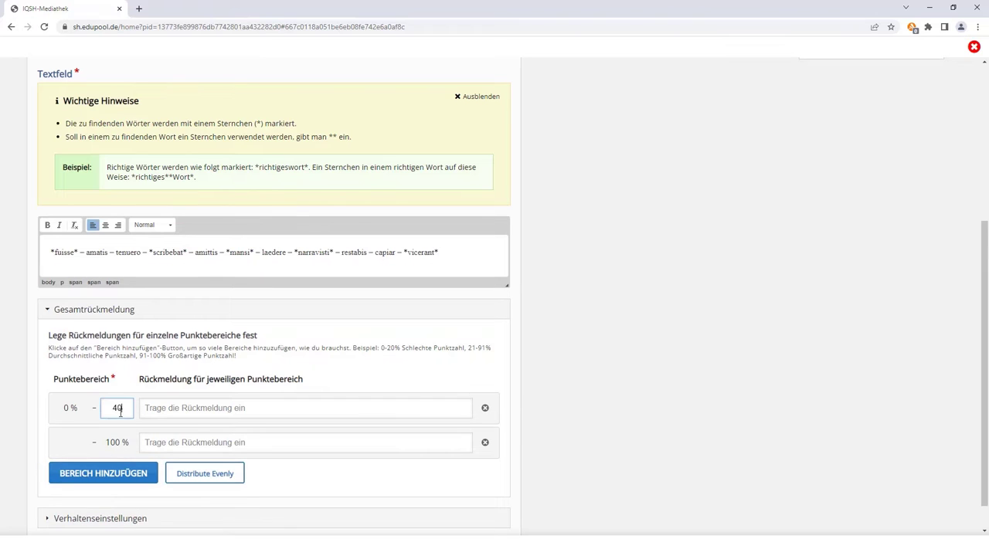
click(188, 409)
text(Exercitatio artem parat: Übung ma)
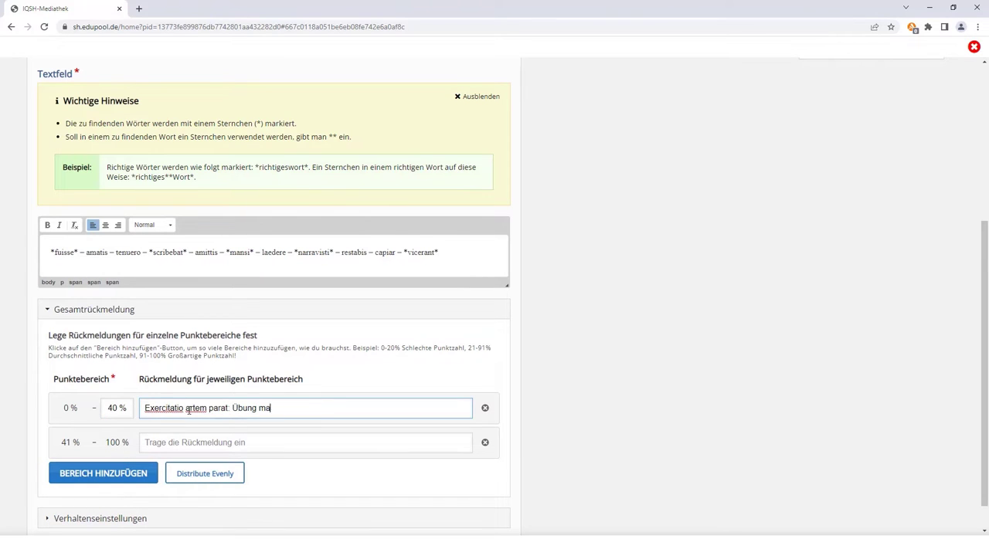
text(cht den Meister! Bitte lerne weiter.)
Add a second feedback range up to 60 % with the message "Prima! Und du kannst es sicher noch besser.".
click(103, 473)
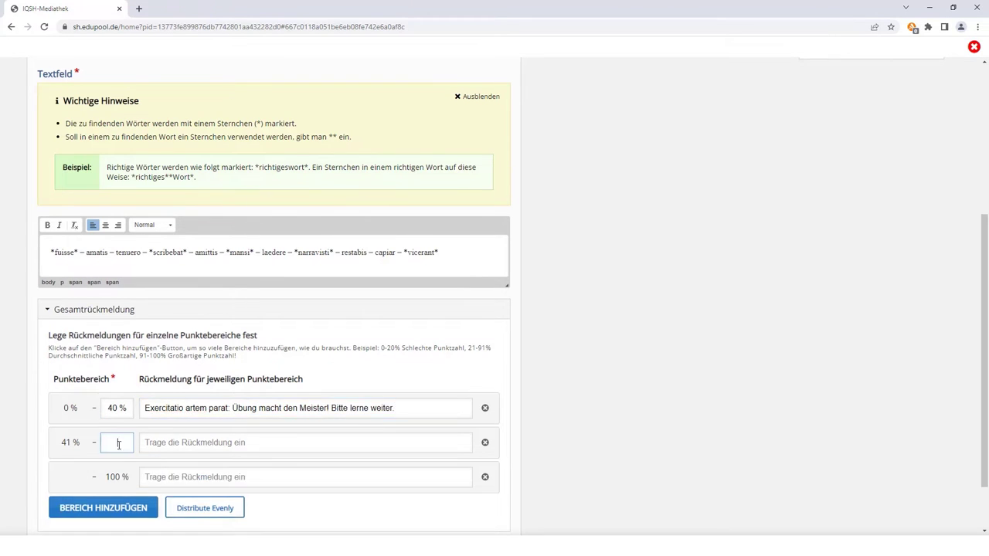
text(60)
click(139, 448)
text(Prima! Und du kann)
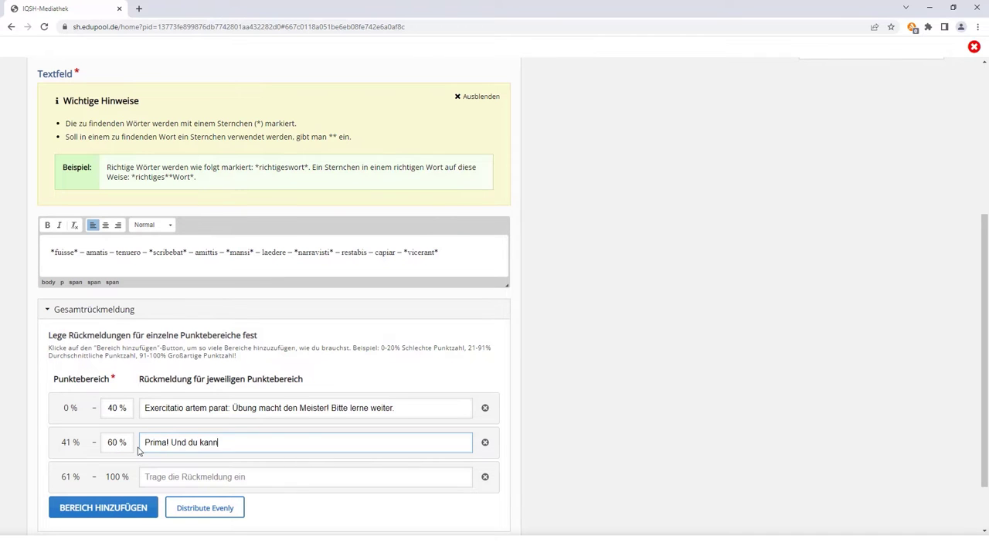
text(st es sicher noch besser.)
Set the feedback "Bene!" for the range up to 80 % and "Optime!" for the range up to 100 %.
click(117, 477)
text(80)
click(150, 477)
text(Bene!)
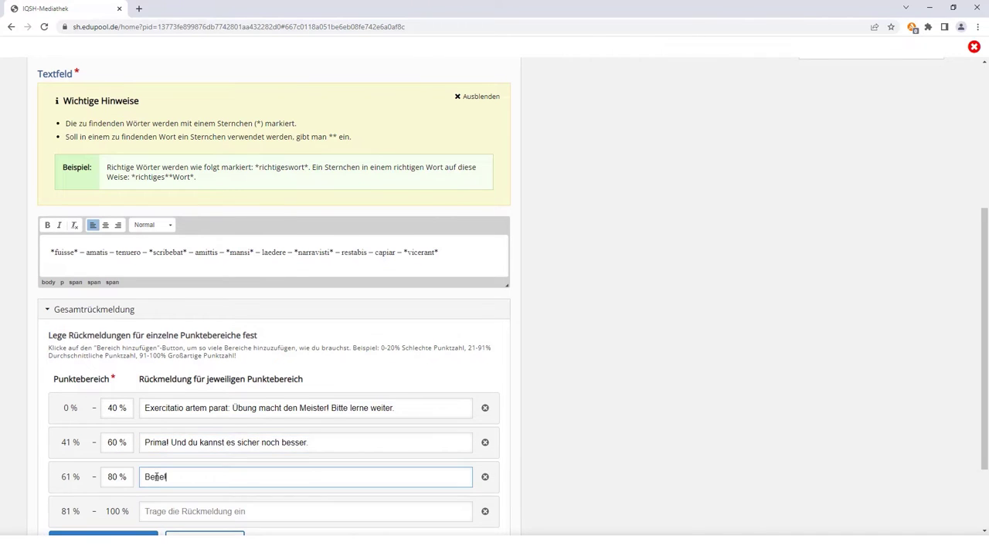
click(149, 510)
text(Optime!)
Create the completed Mark the Words exercise with the default display options.
scroll(149, 506, down, 1)
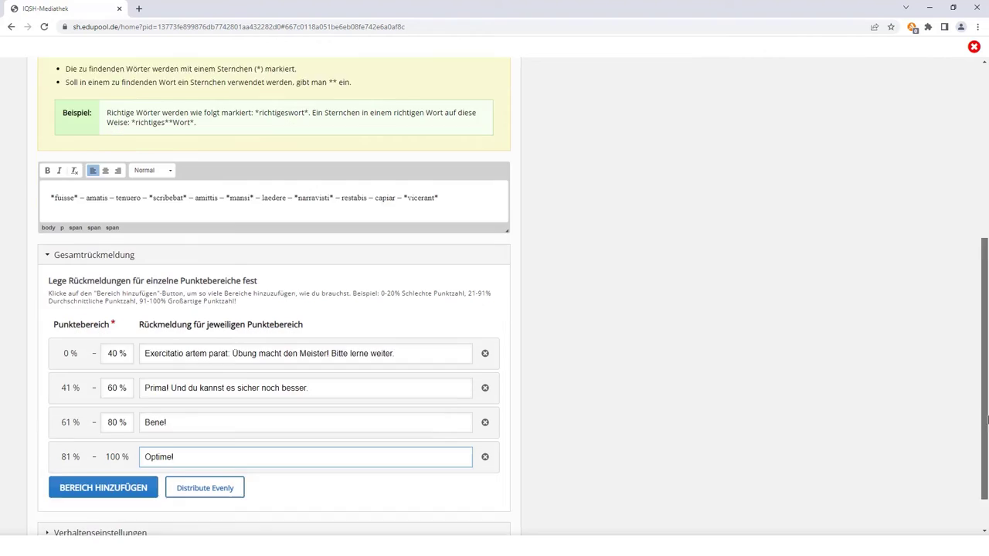
scroll(541, 309, up, 5)
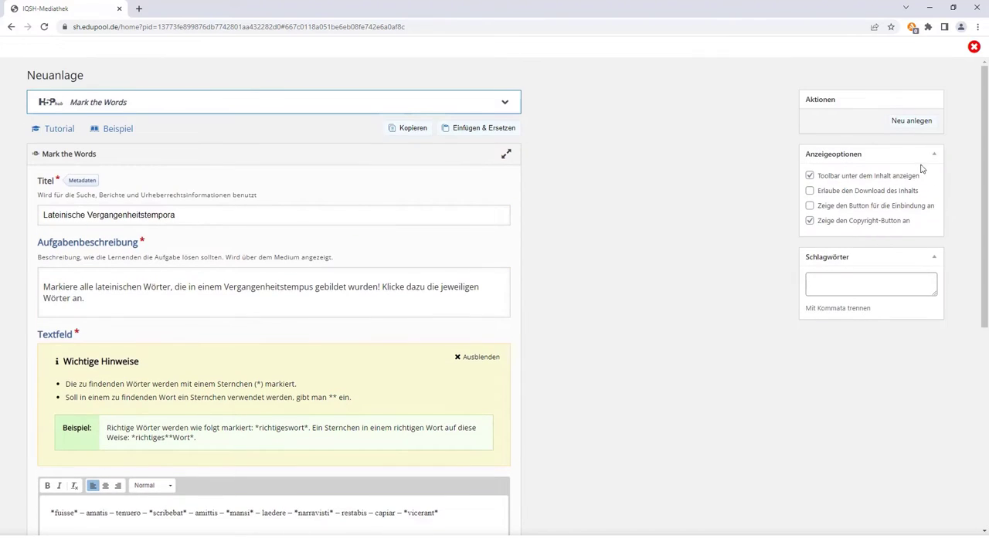
click(912, 122)
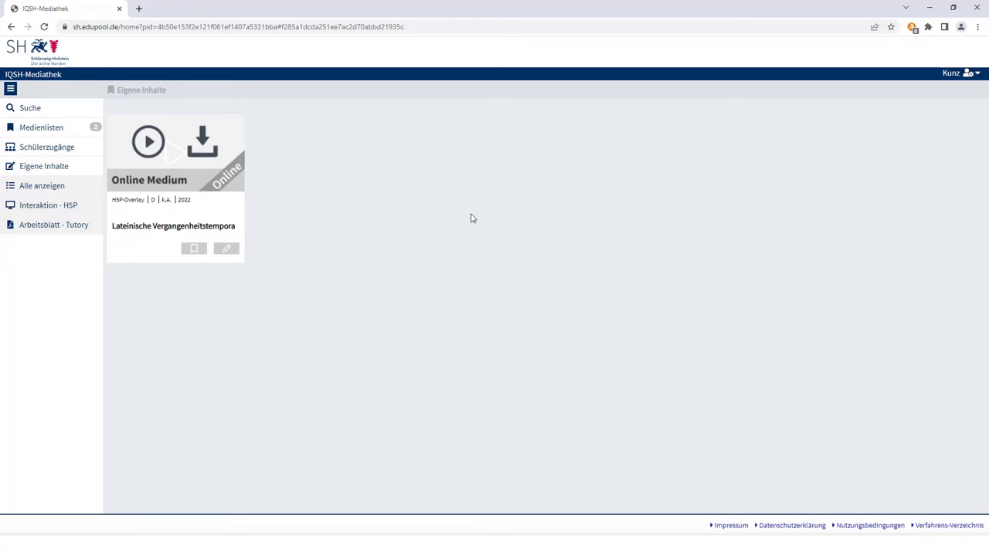
Preview the new exercise, mark fuisse, amatis, scribebat, amittis, laedere, narravisti and capiar, and check the answers.
click(227, 250)
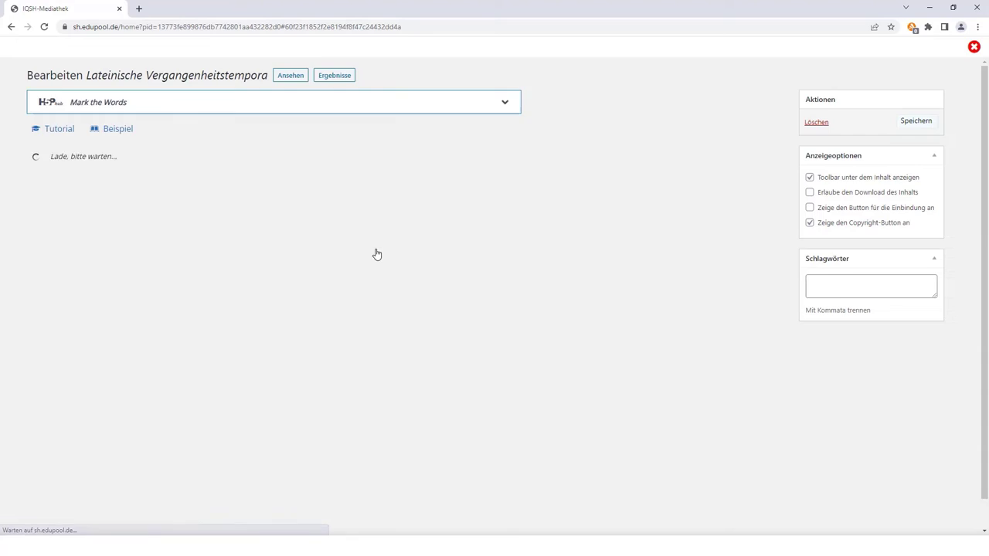
click(290, 77)
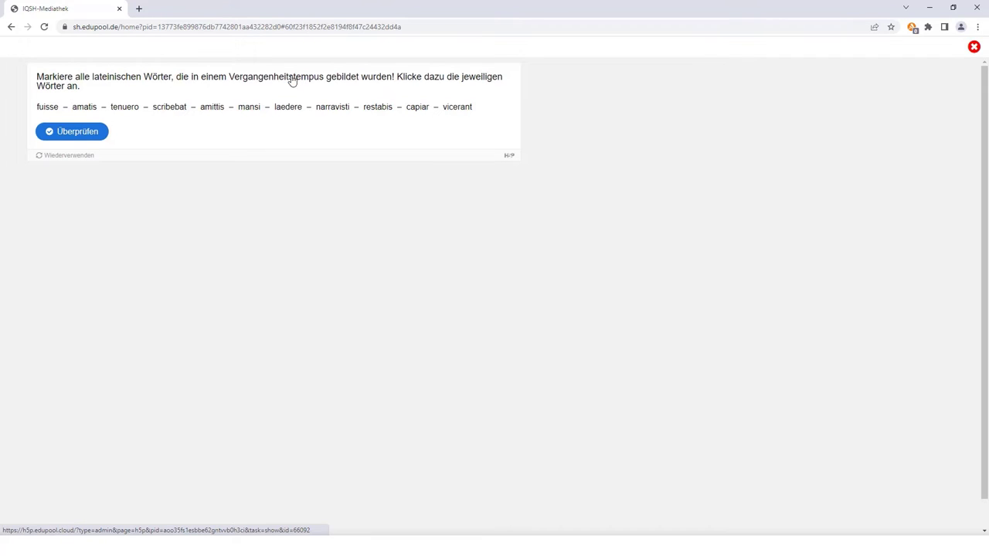
click(48, 109)
click(83, 108)
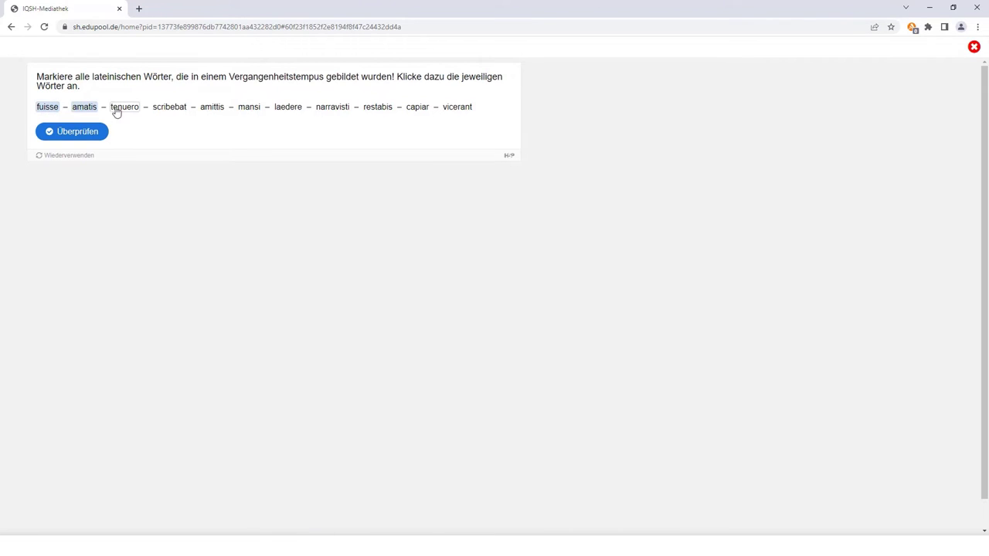
click(212, 110)
click(169, 110)
click(288, 111)
click(328, 110)
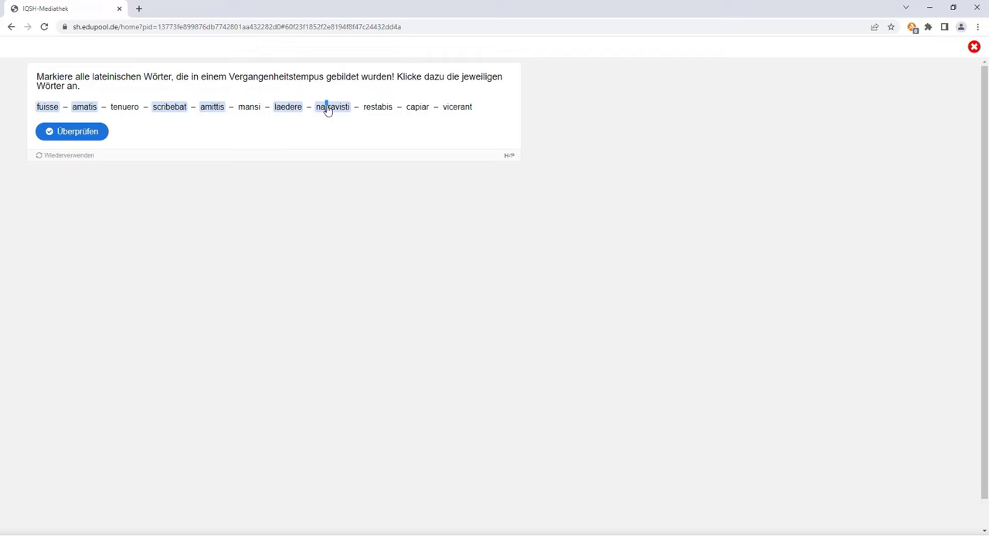
click(415, 108)
click(88, 132)
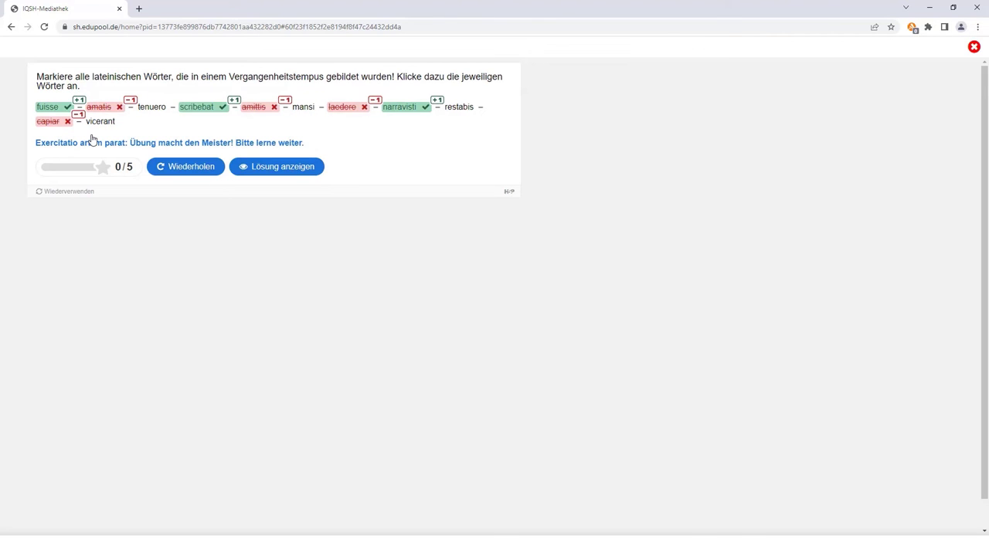
Repeat the exercise with fuisse, scribebat, mansi, narravisti and vicerant marked, and check the answers.
click(190, 168)
click(49, 107)
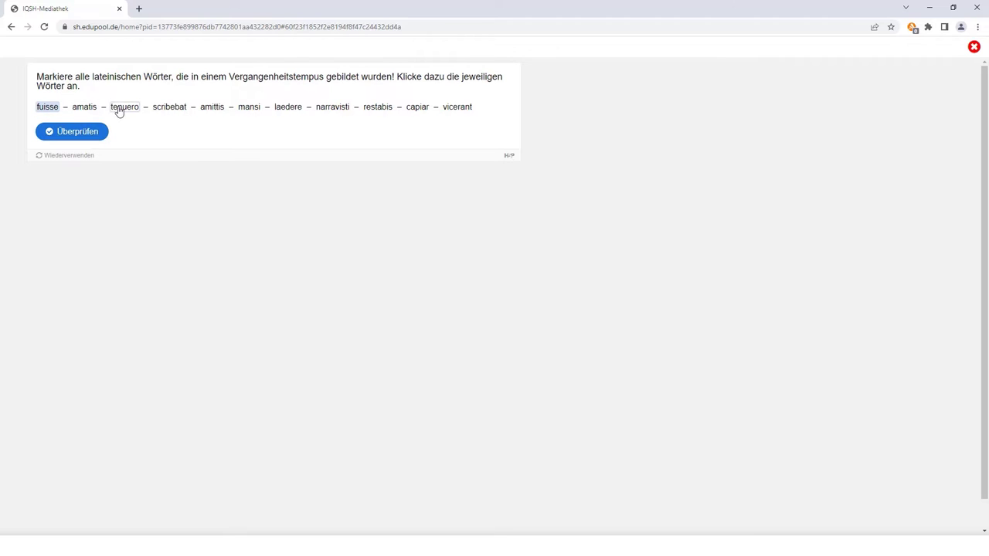
click(249, 109)
click(338, 112)
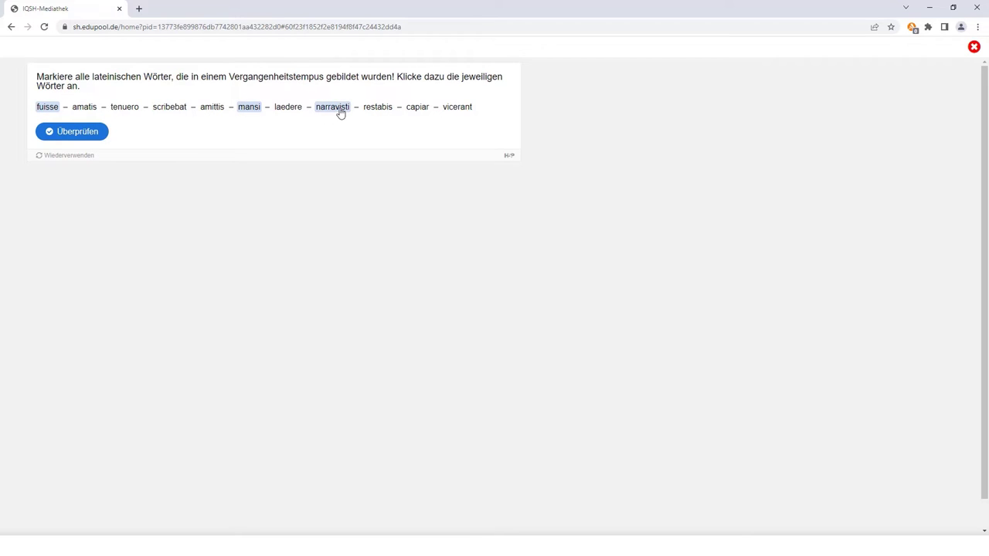
click(448, 114)
click(171, 112)
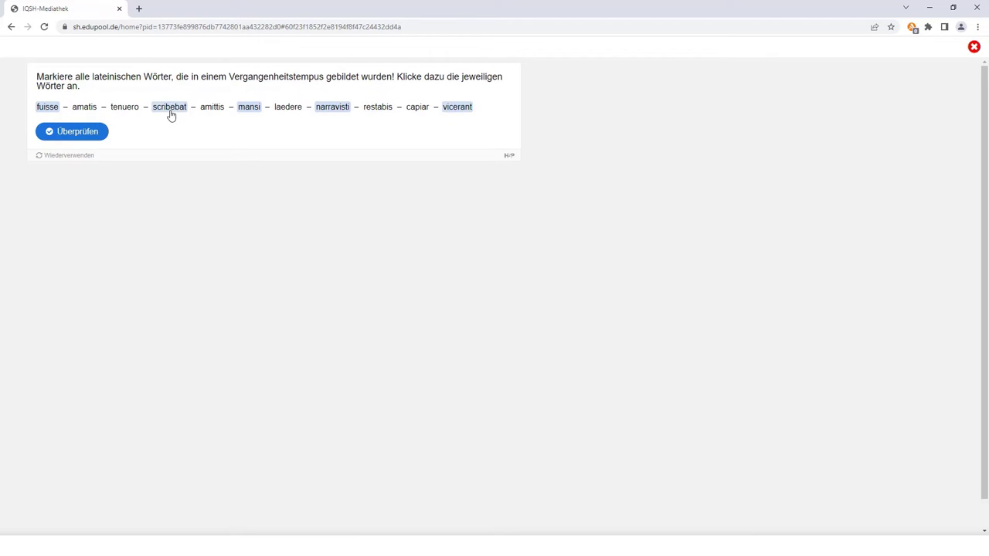
click(95, 133)
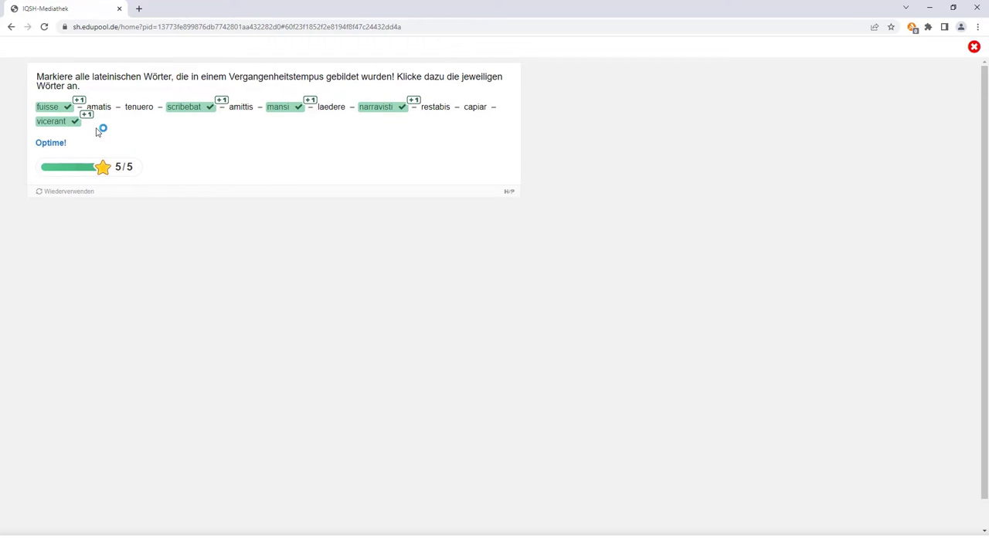
Return from the preview to the exercise editor, review the entries and save the exercise.
click(12, 28)
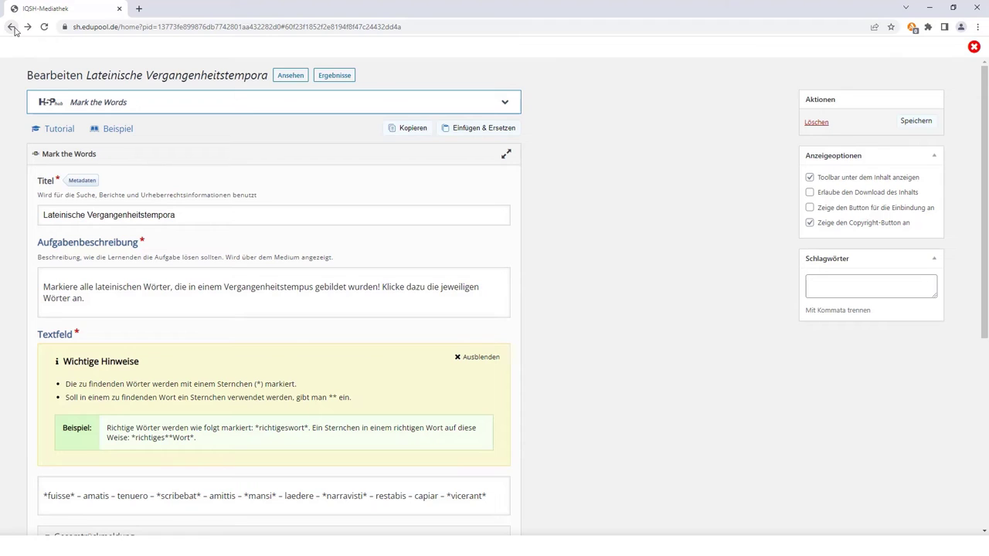
scroll(494, 309, down, 3)
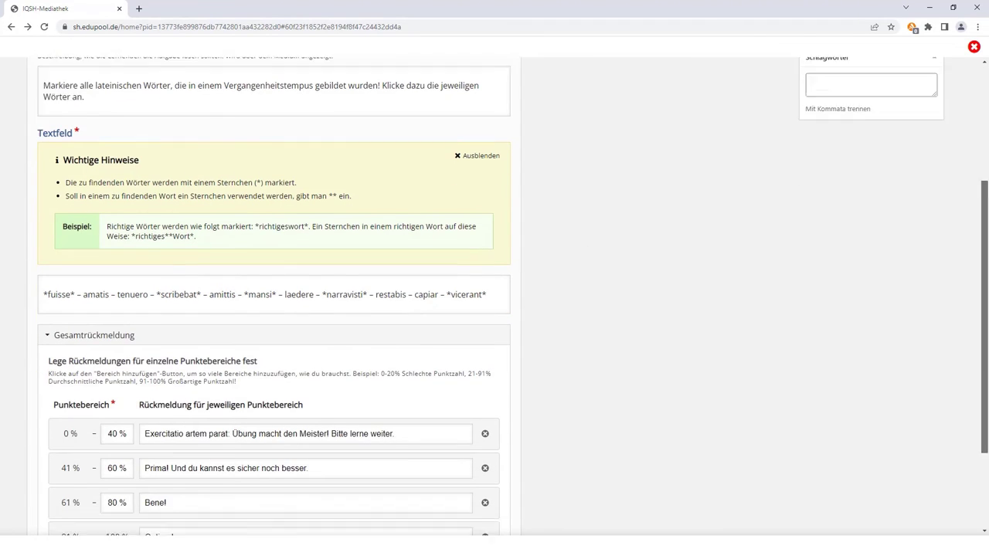
scroll(931, 128, up, 3)
click(931, 128)
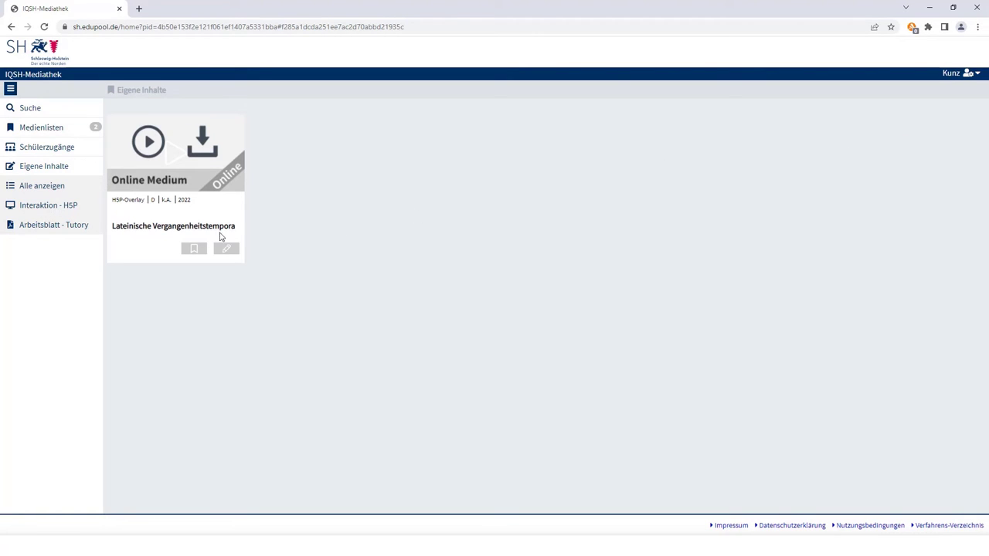
Add the exercise "Lateinische Vergangenheitstempora" to a new media list named "Latein: 7c" and dismiss the notice.
click(192, 251)
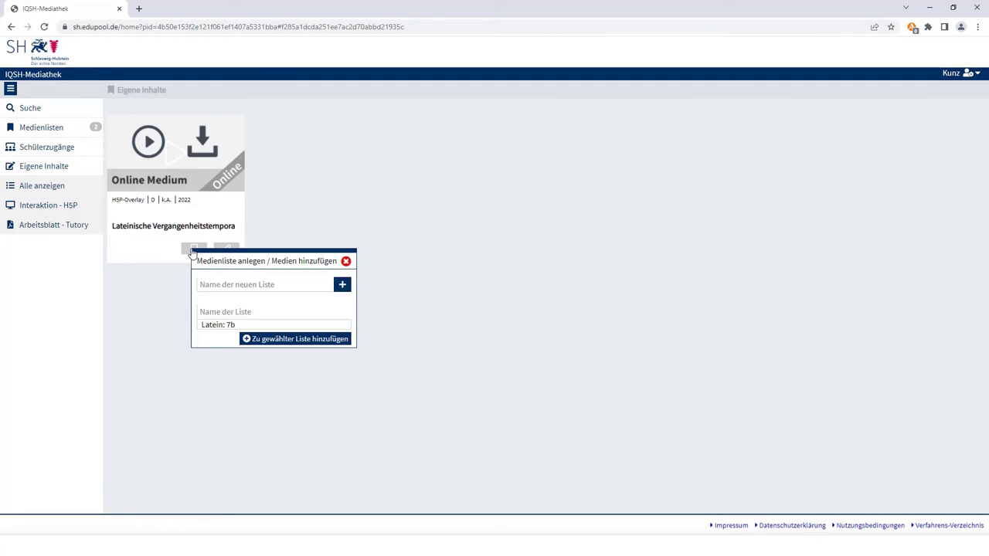
click(217, 327)
click(218, 338)
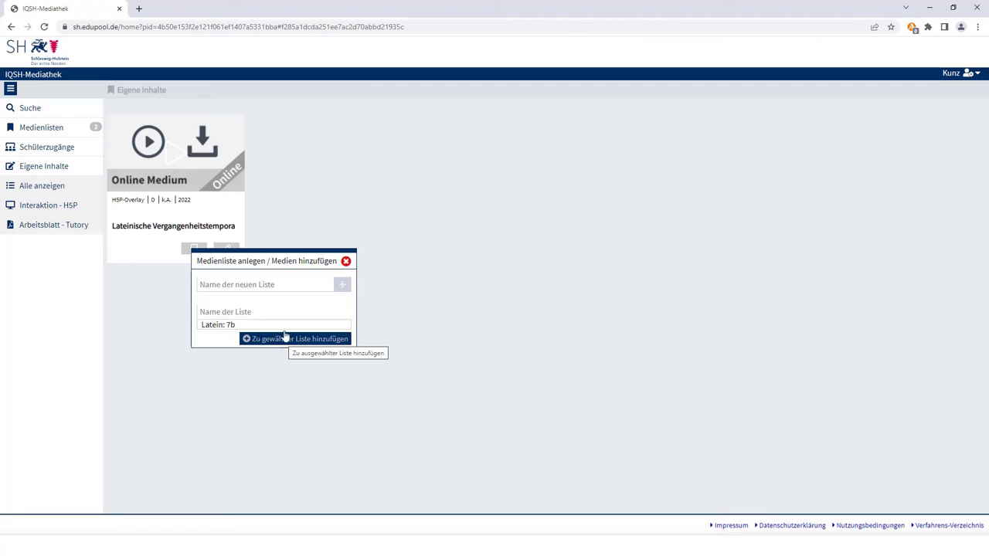
click(290, 284)
text(Latein: 7c)
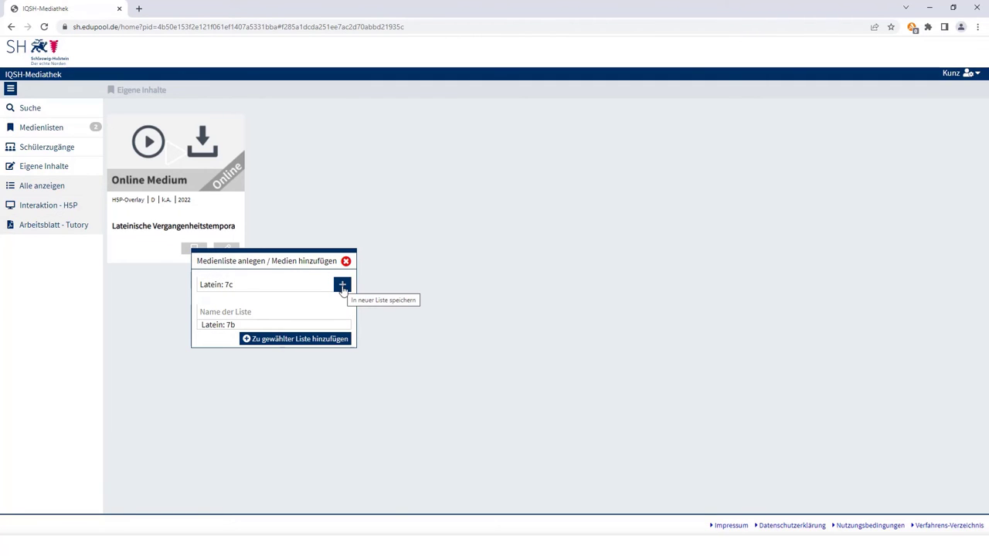
click(342, 286)
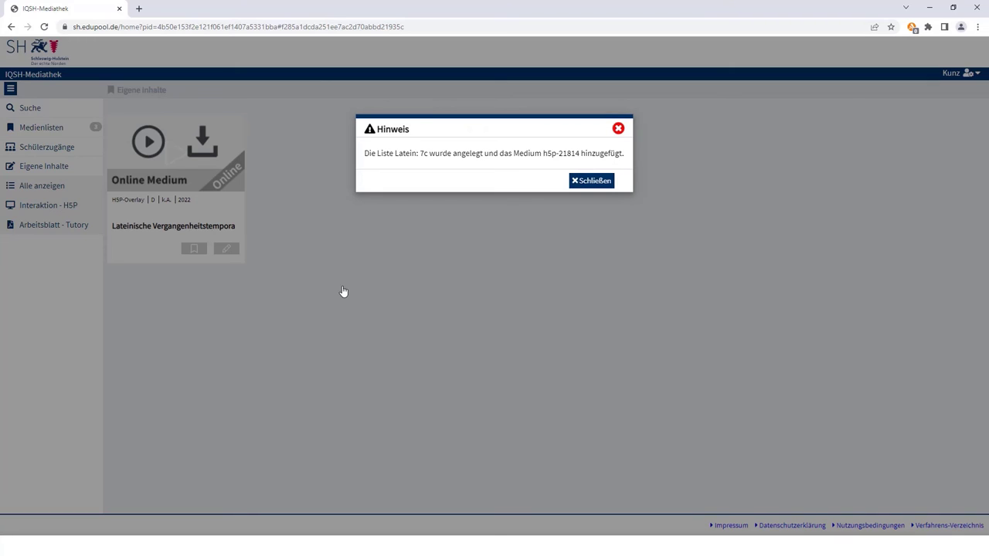
click(588, 180)
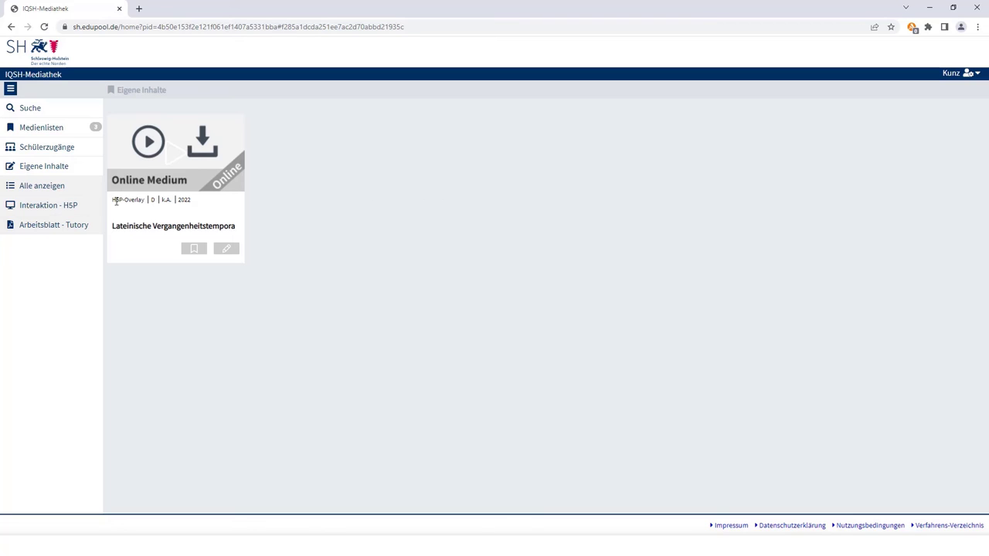
Start another new H5P interaction.
click(57, 210)
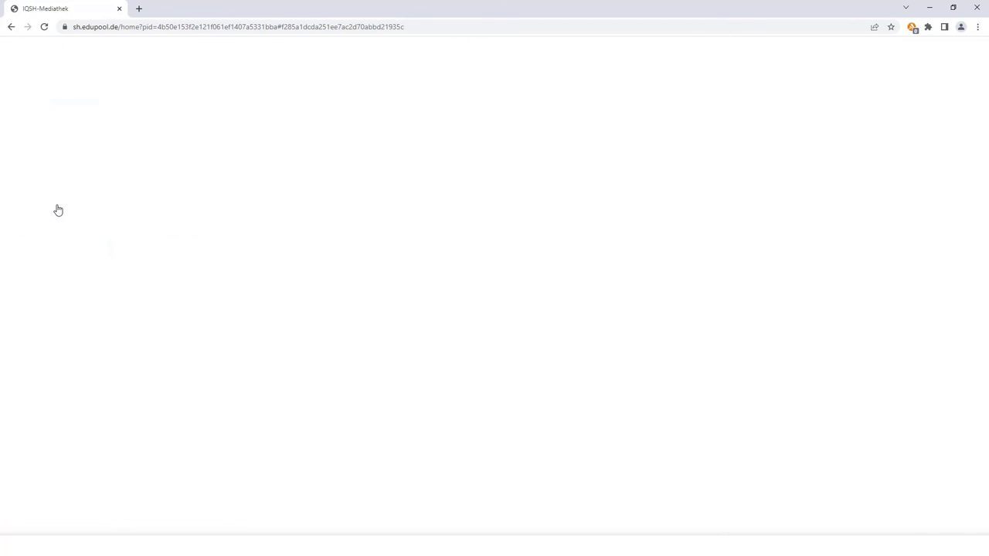